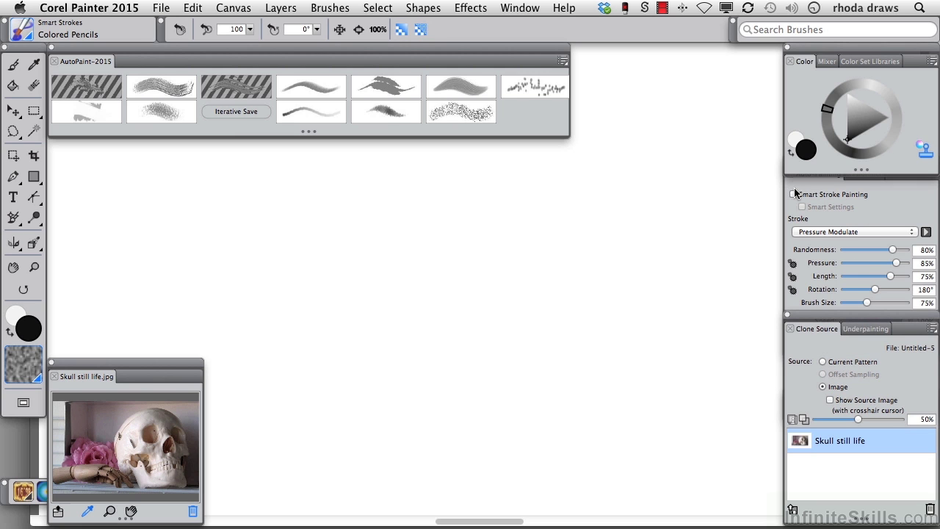
Examine the Colored Pencils, Pastel Tapered and Sponge Soft brushes and the list of Smart Strokes brush variants
click(298, 110)
click(379, 112)
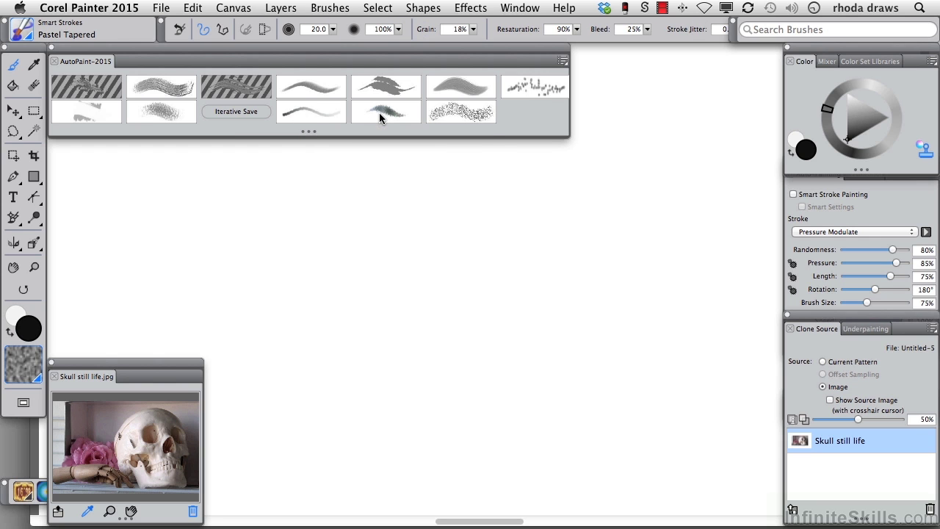
click(454, 110)
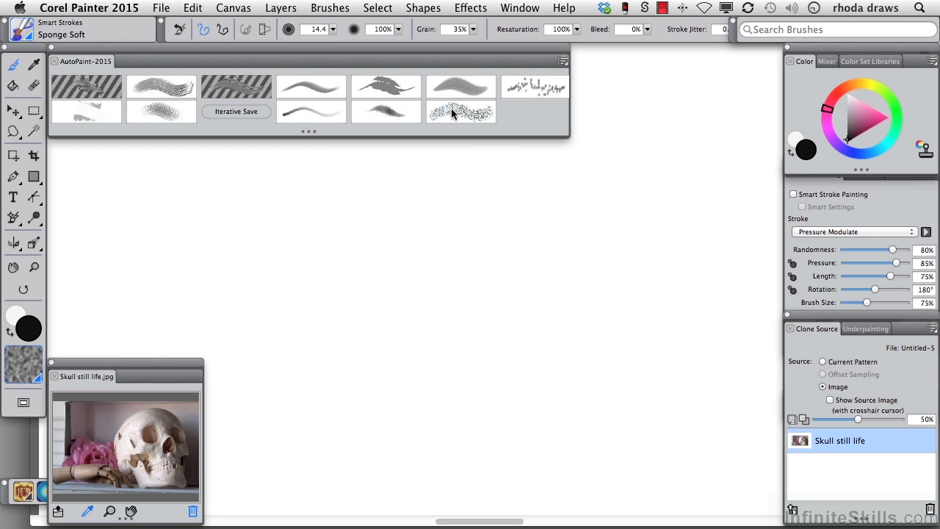
click(33, 34)
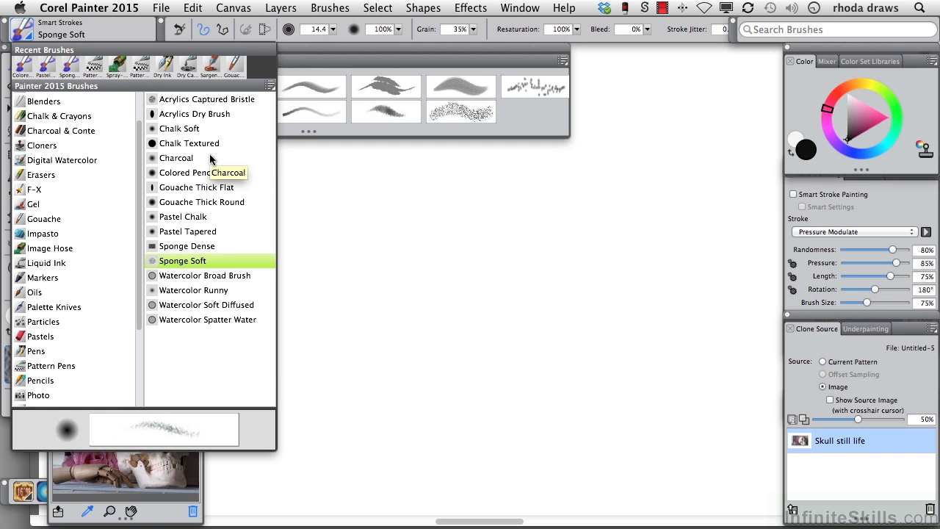
click(381, 55)
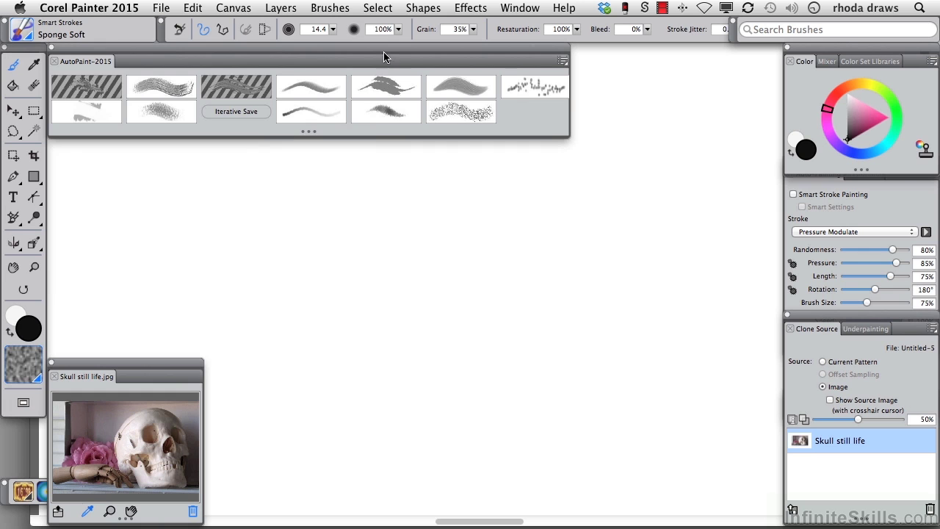
Choose the Colored Pencils Smart Strokes brush, review the available auto-painting strokes, and enable Smart Stroke Painting
click(296, 110)
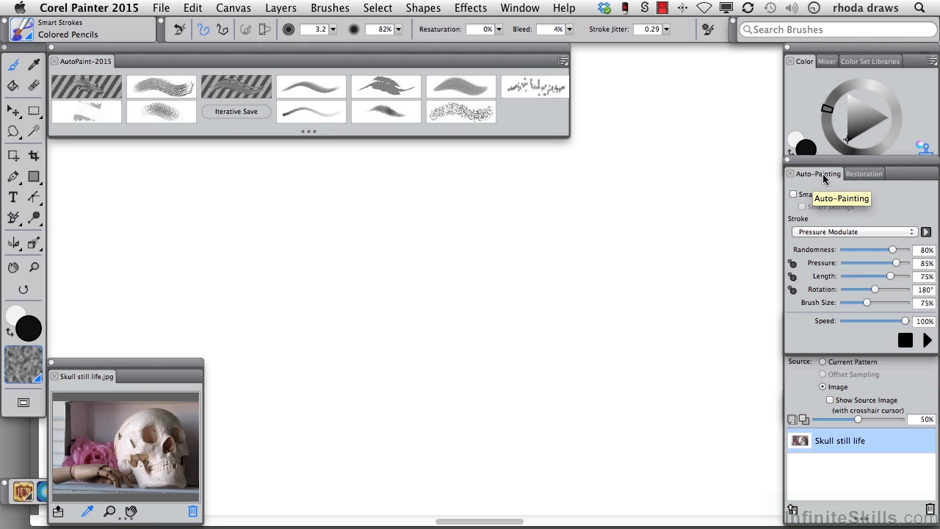
click(896, 230)
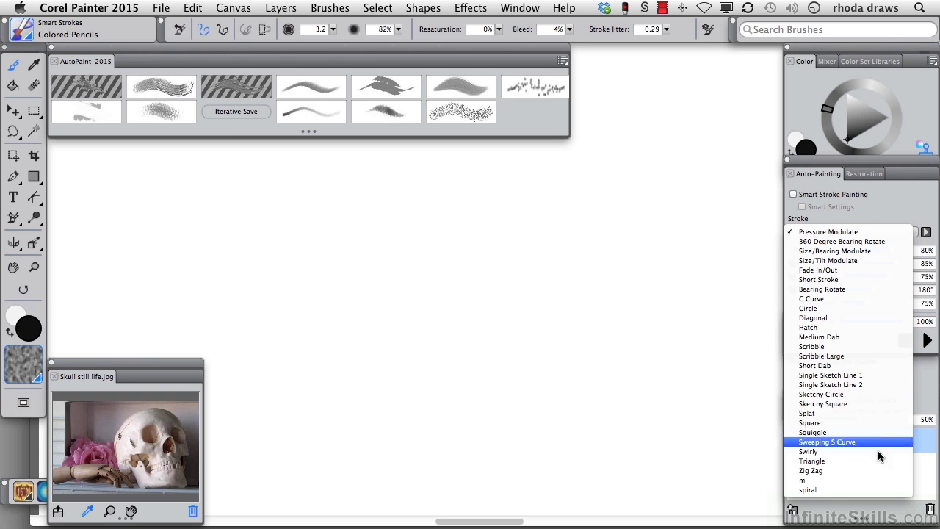
key(Escape)
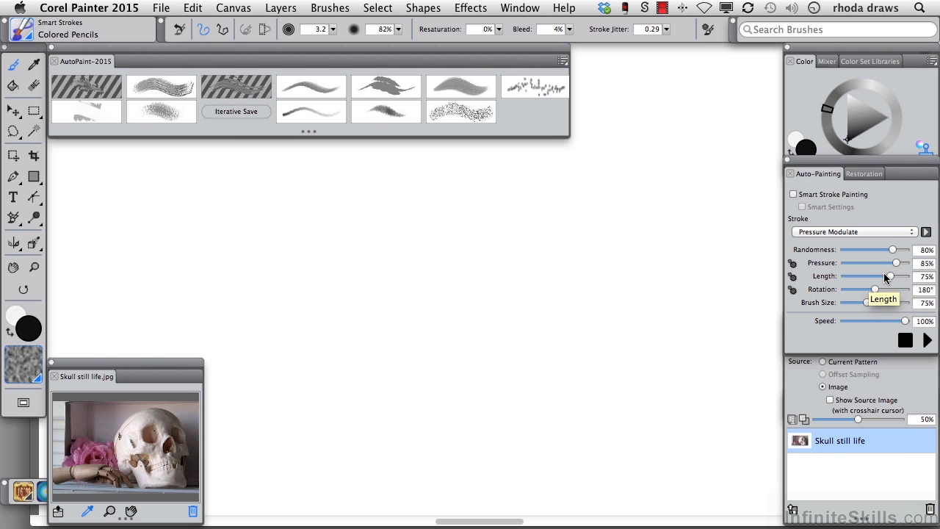
click(793, 195)
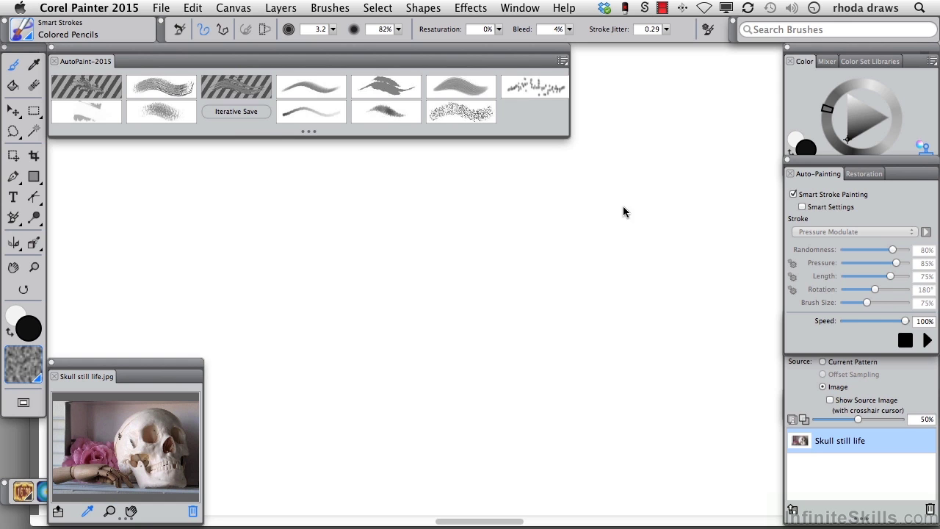
Auto-paint the Skull still life source onto the white canvas with Colored Pencils strokes, and clear the canvas
double_click(90, 64)
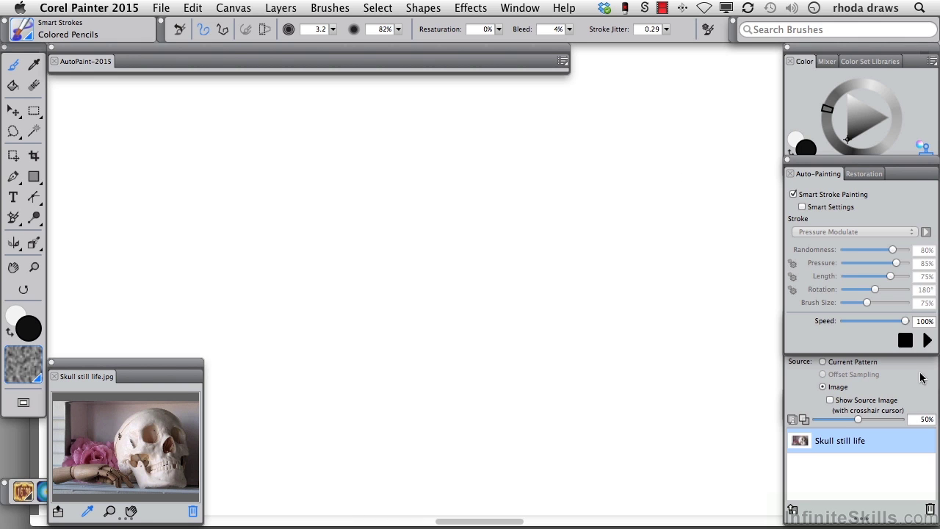
click(927, 342)
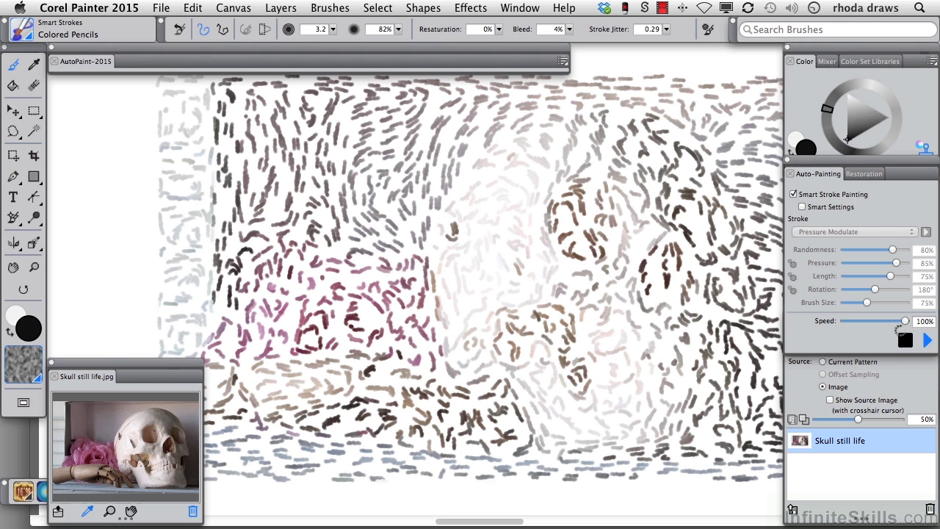
click(905, 340)
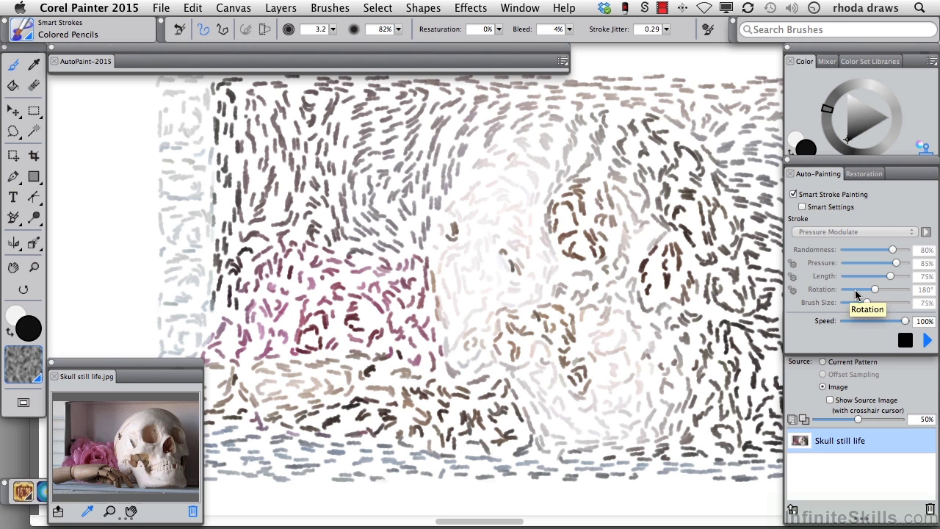
key(super+a)
key(Delete)
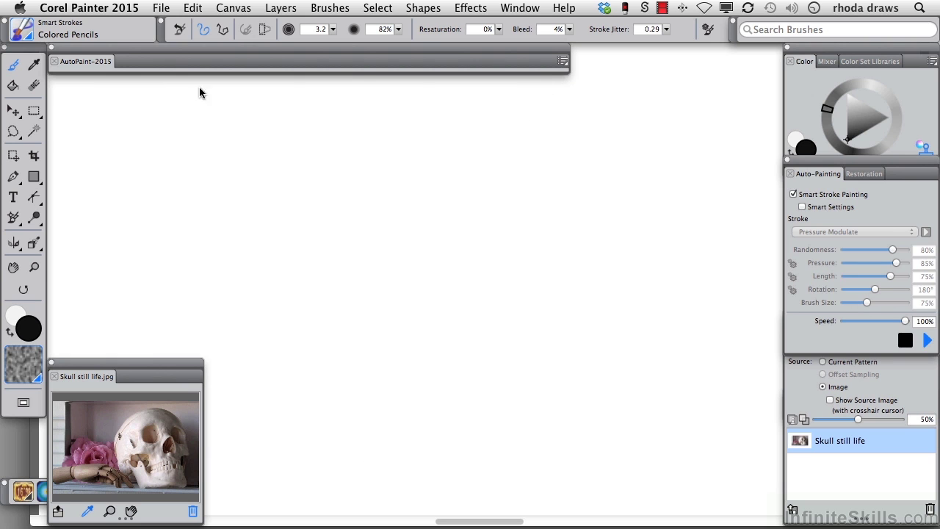
Choose the Pastel Tapered brush and fill the canvas with the current black, disabling clone color only for the fill
click(101, 64)
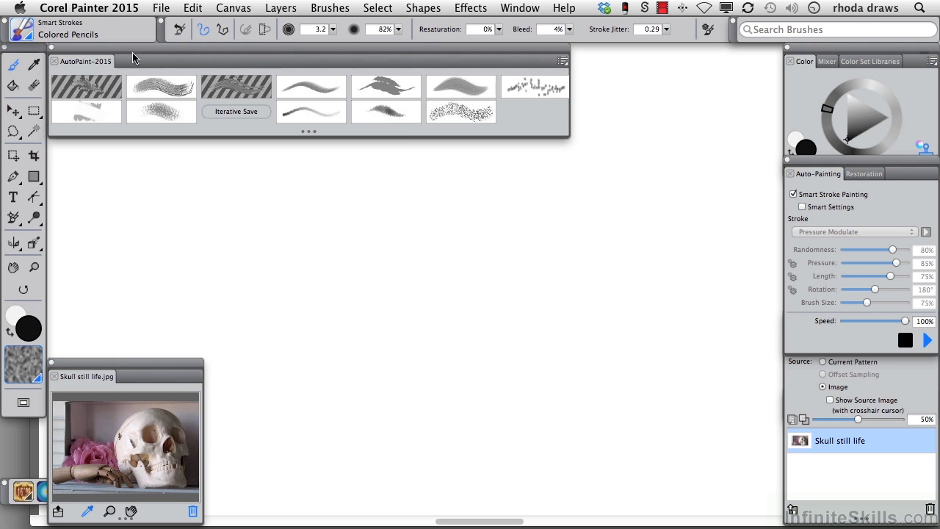
click(392, 117)
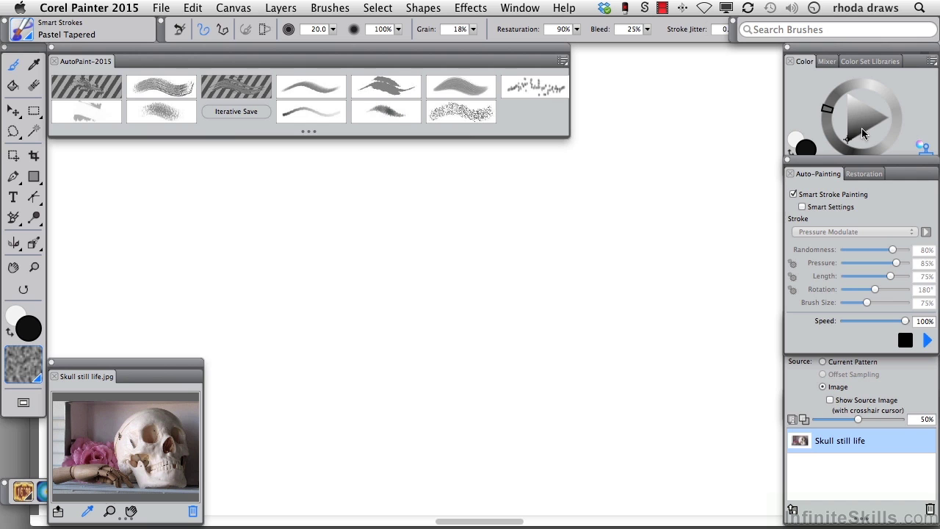
click(926, 151)
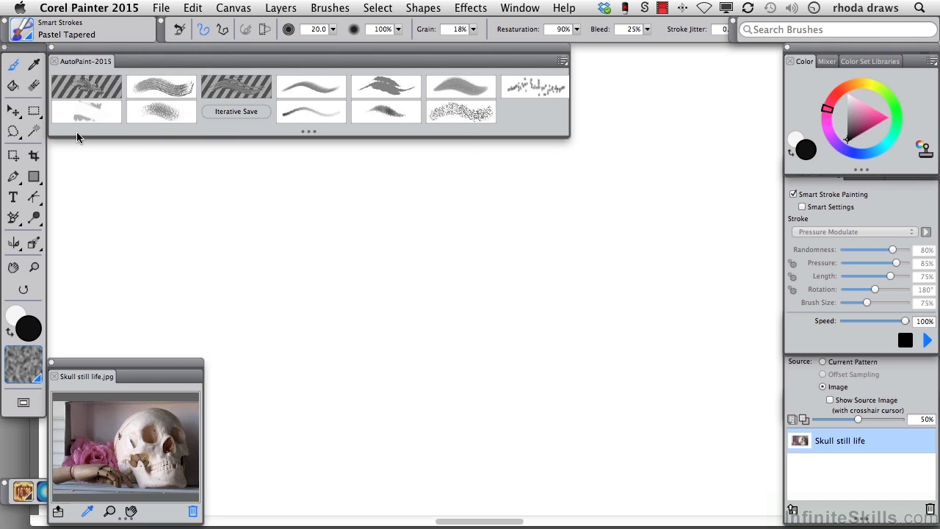
click(12, 85)
click(225, 204)
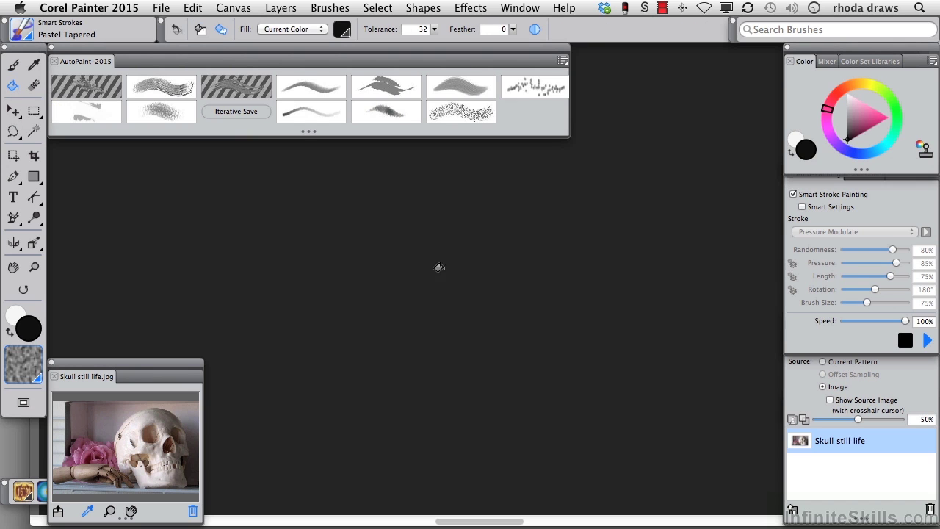
click(925, 149)
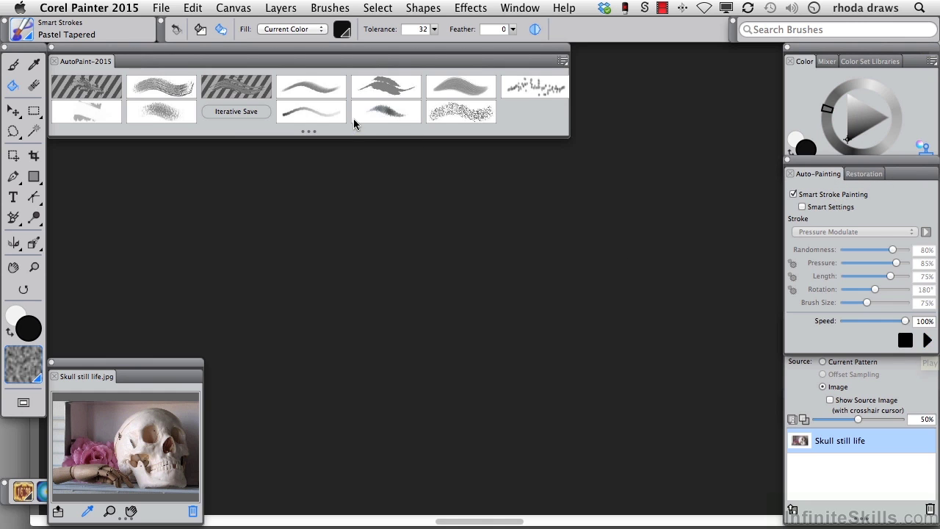
Auto-paint the skull still life over the black canvas with Pastel Tapered strokes, and undo the painting
double_click(79, 63)
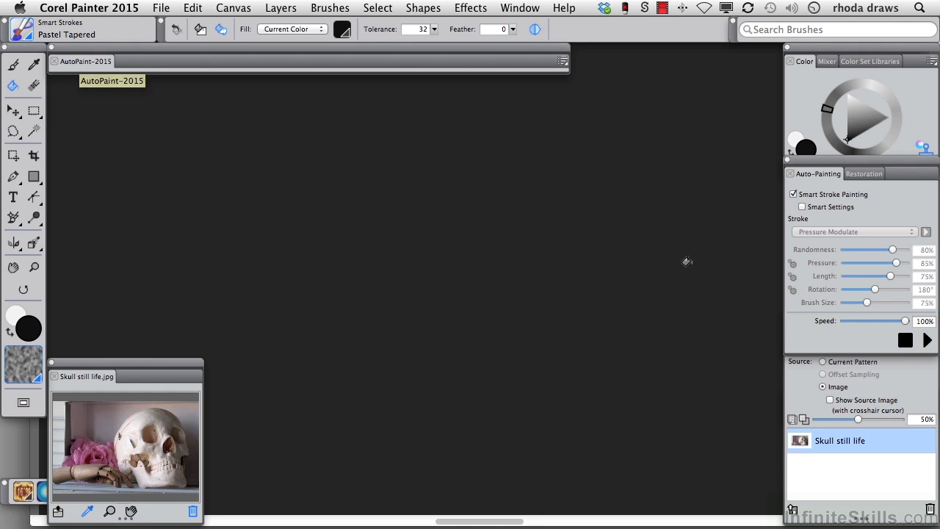
click(927, 339)
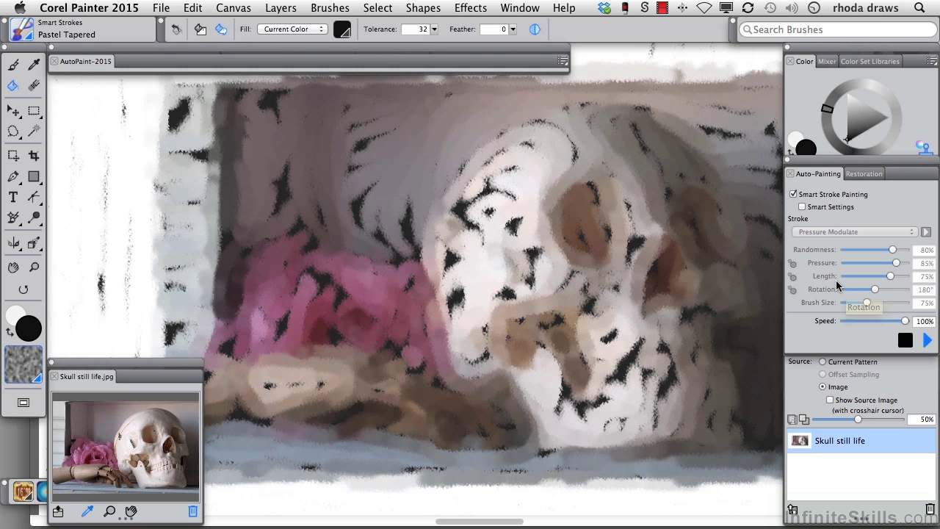
key(super+z)
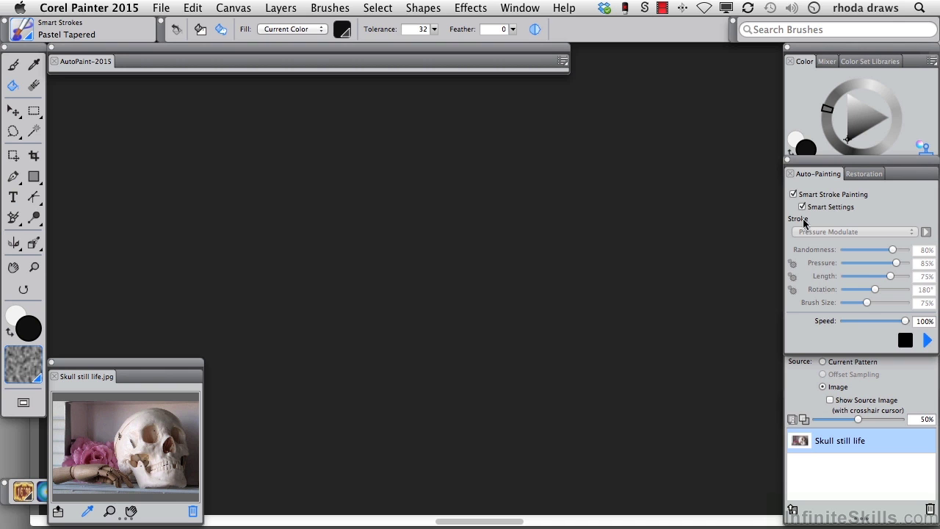
Auto-paint the skull still life over the black canvas with the Colored Pencils brush and Smart Settings, stopping when the image is covered
key(b)
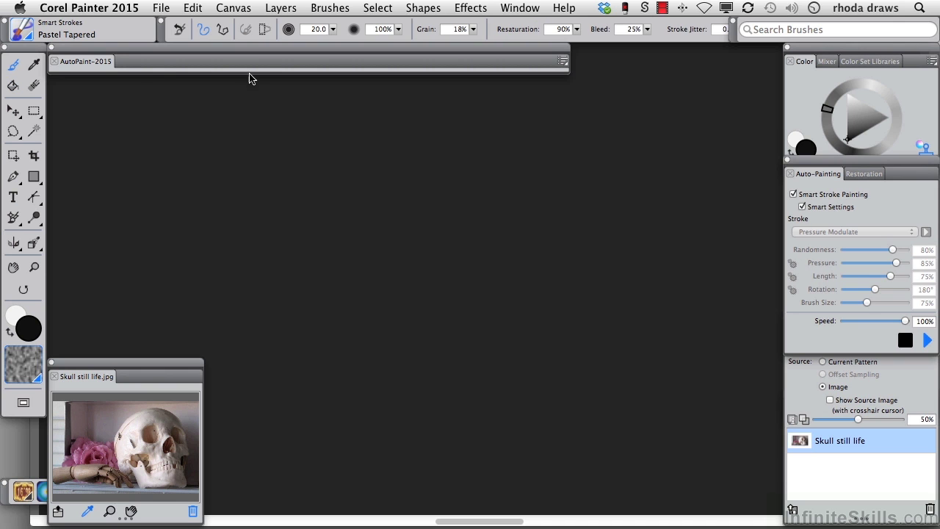
double_click(97, 62)
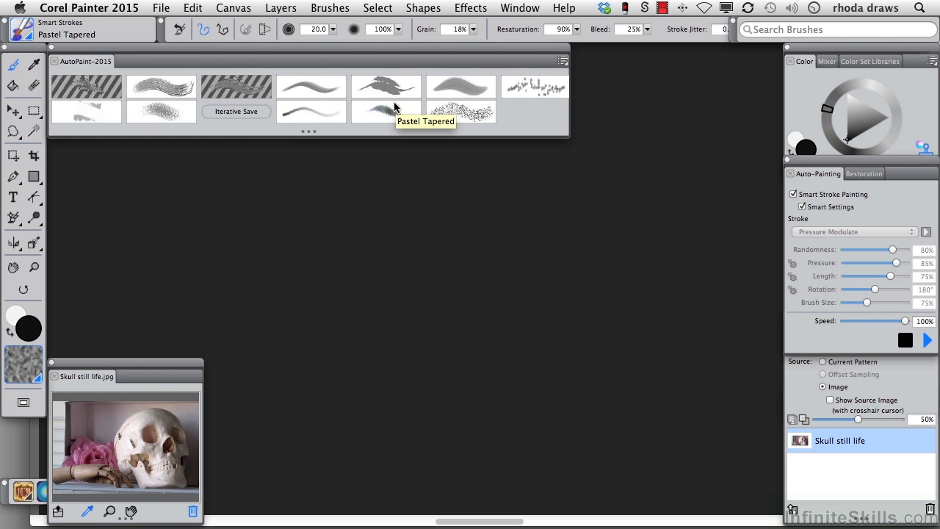
click(300, 118)
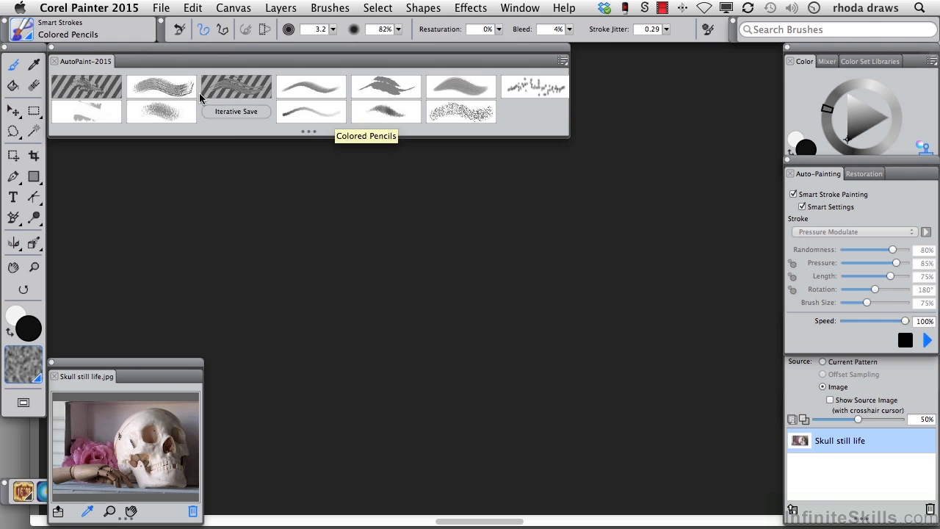
double_click(87, 53)
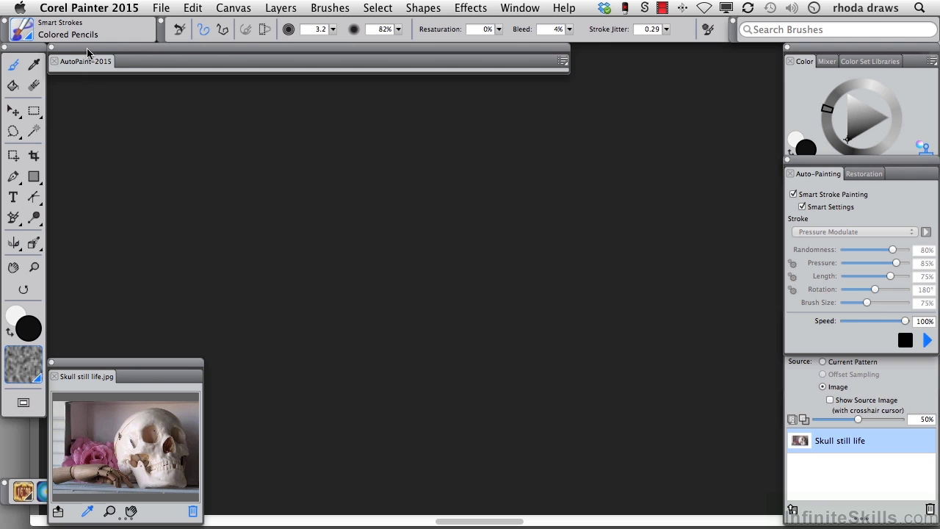
click(928, 341)
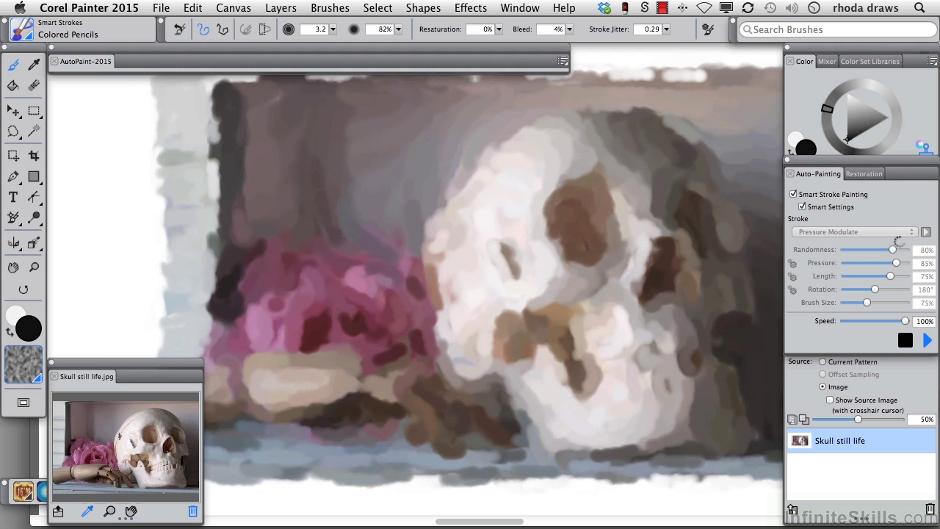
click(904, 341)
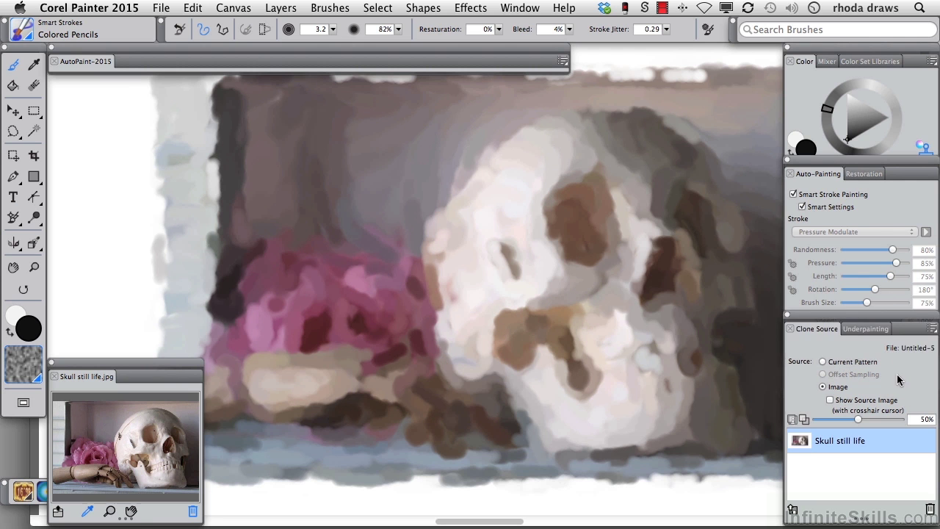
Add a new layer above the canvas and auto-paint Colored Pencils strokes on it with Smart Settings turned off
click(817, 329)
click(841, 409)
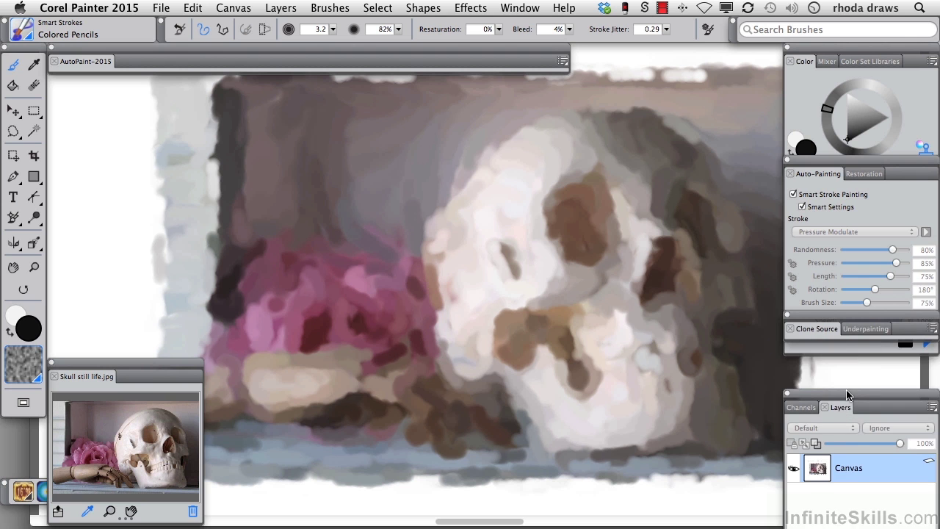
click(821, 515)
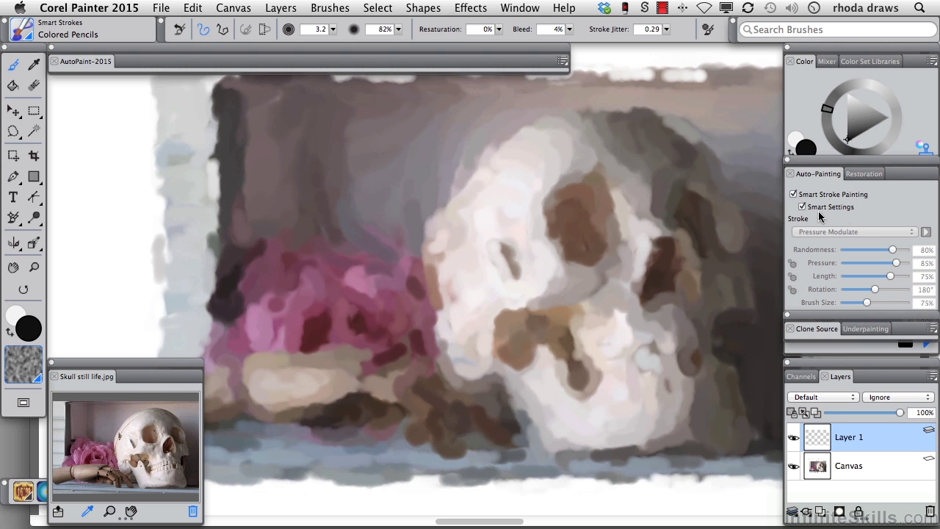
click(803, 208)
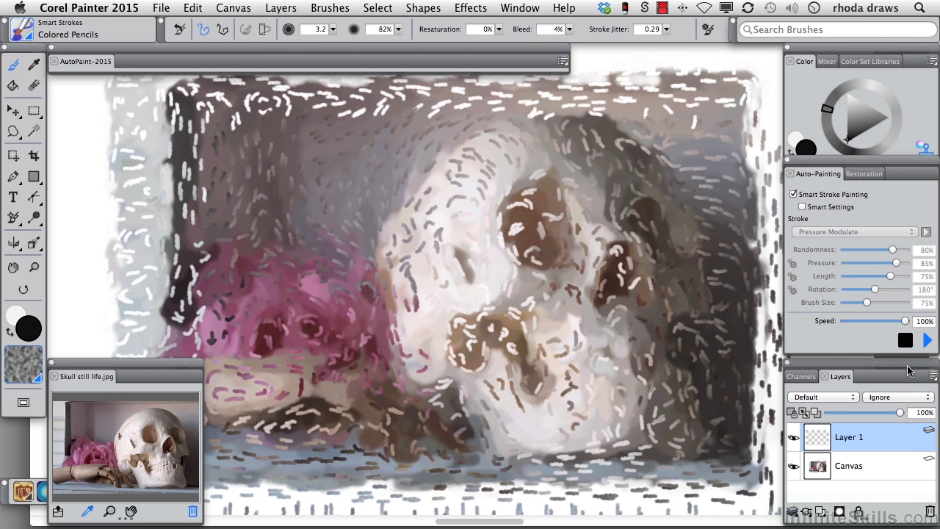
Try the Colorize, Screen, Difference and Luminosity composite methods on the new stroke layer
click(852, 398)
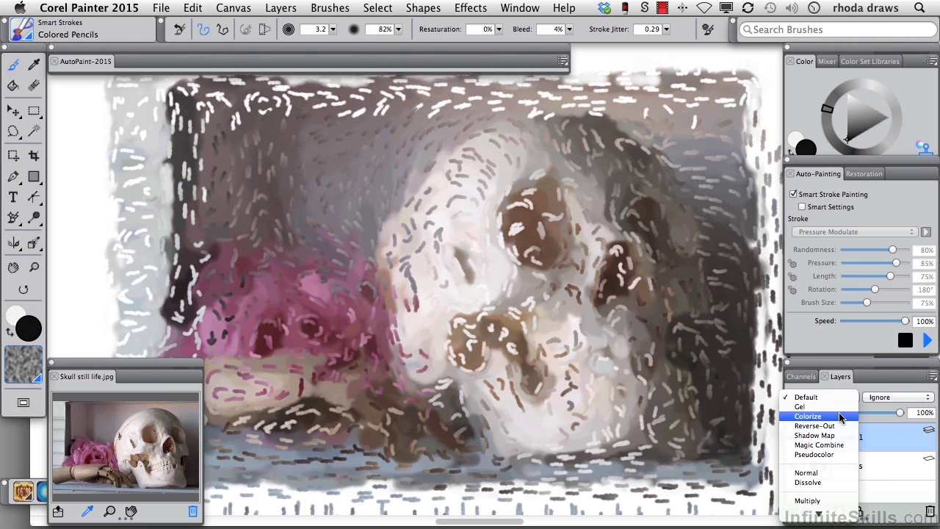
click(841, 416)
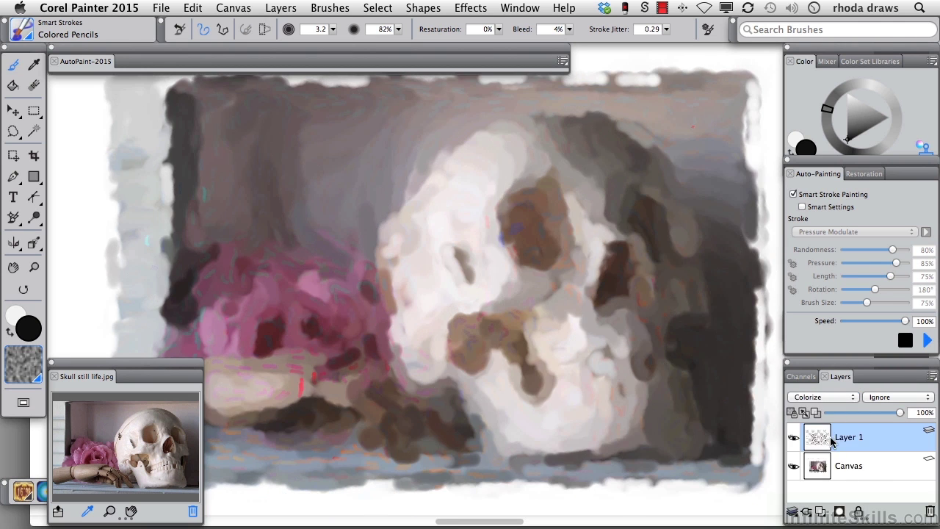
click(852, 399)
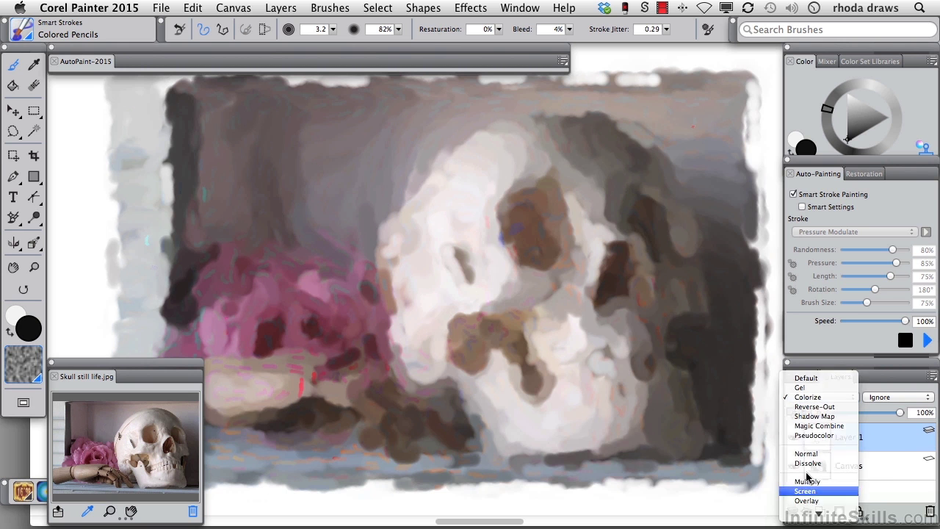
click(808, 490)
click(837, 397)
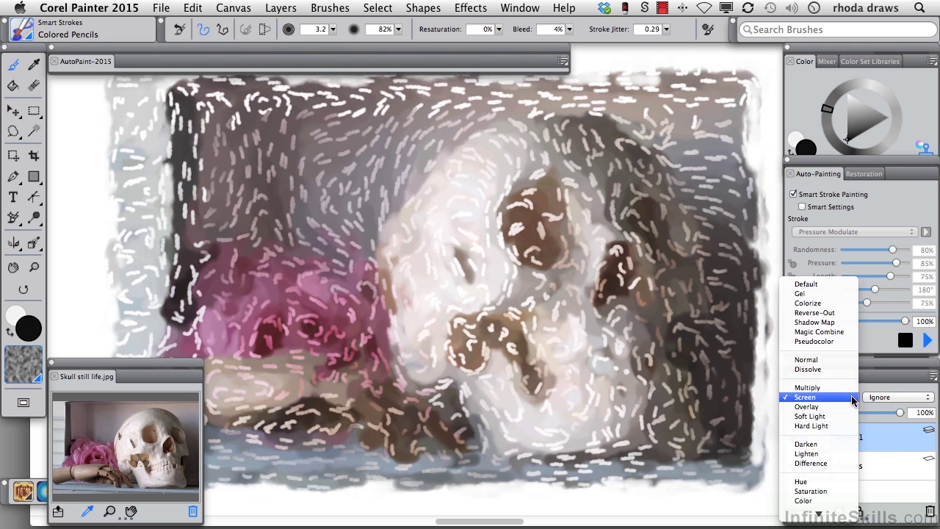
click(826, 462)
click(845, 397)
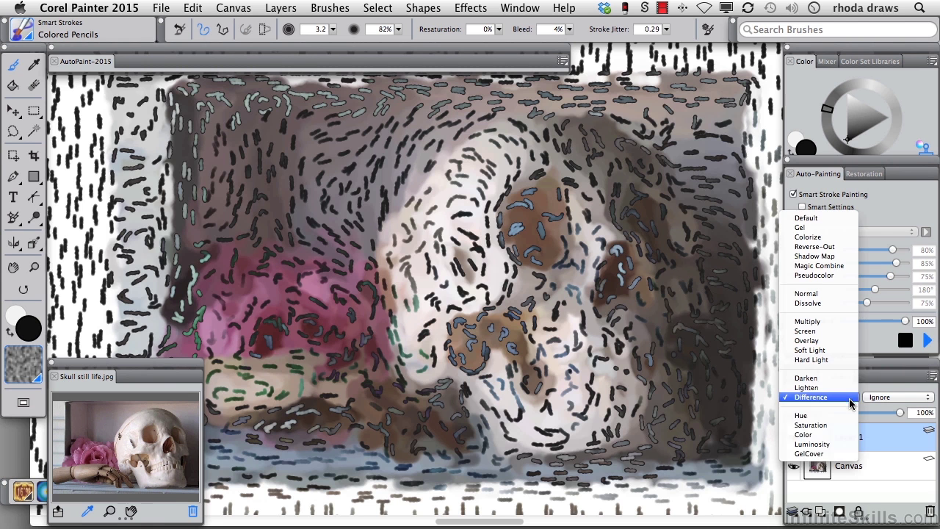
click(816, 444)
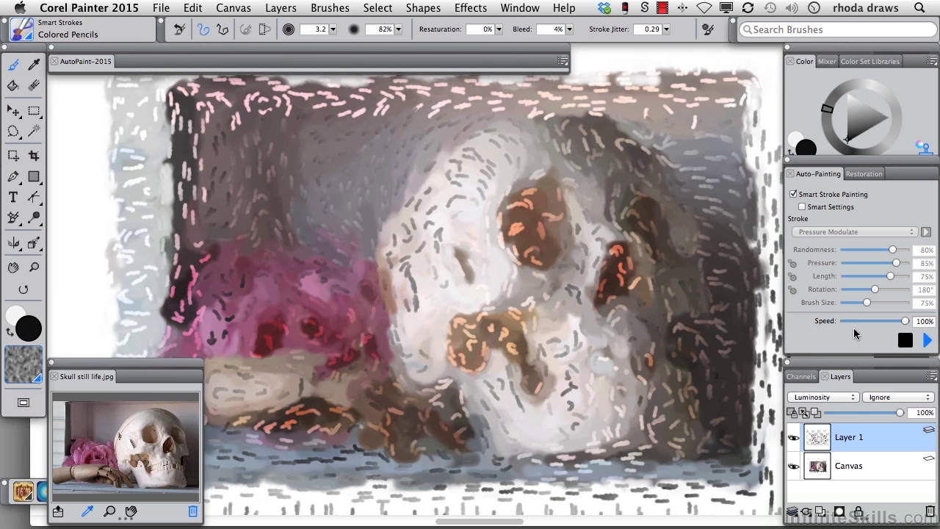
Set the stroke layer to Overlay at 44% opacity and drop it onto the canvas
click(852, 401)
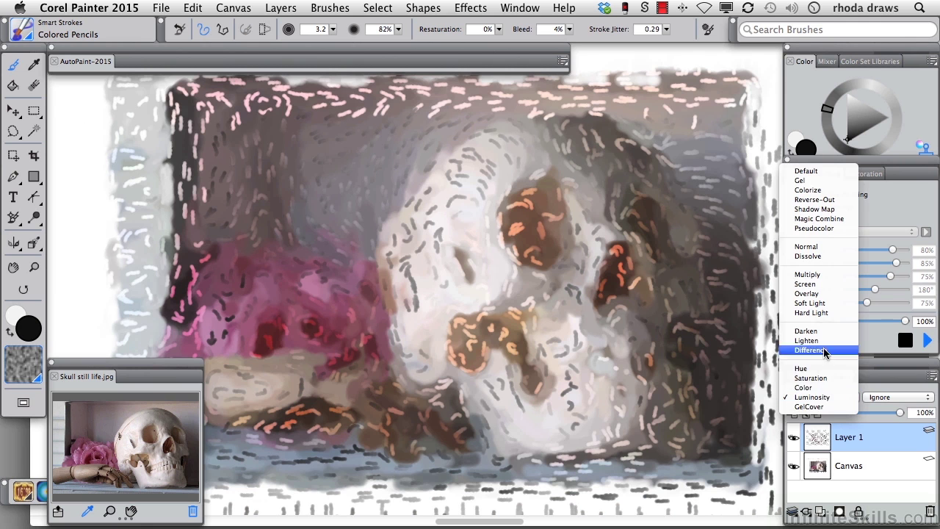
click(806, 294)
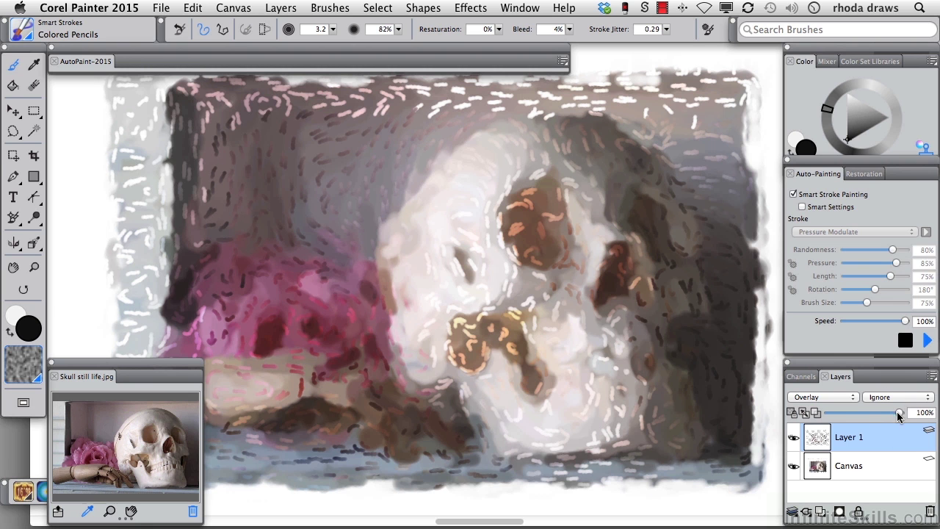
drag(868, 416, 865, 418)
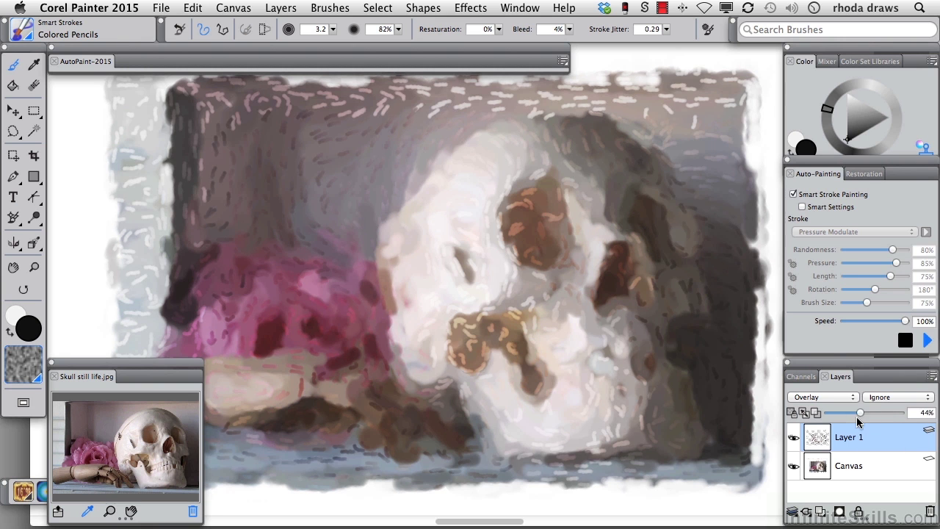
click(931, 376)
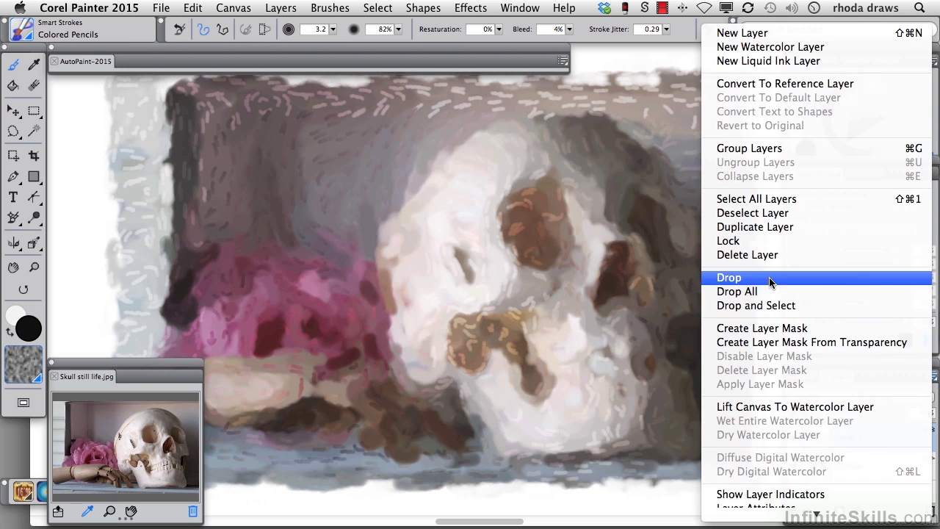
click(769, 277)
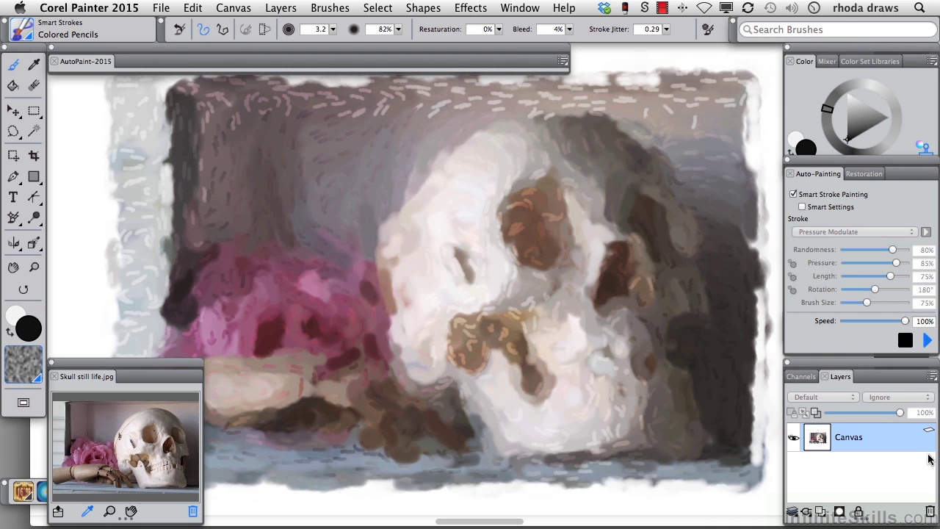